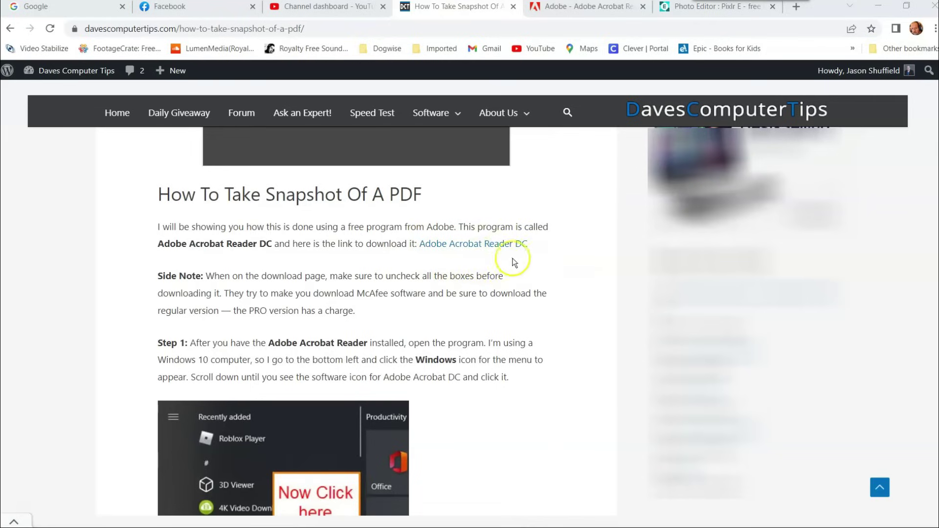
# - Leave the McAfee Security Scan Plus, McAfee Safe Connect and Acrobat Reader Chrome Extension offers unticked
pyautogui.click(563, 7)
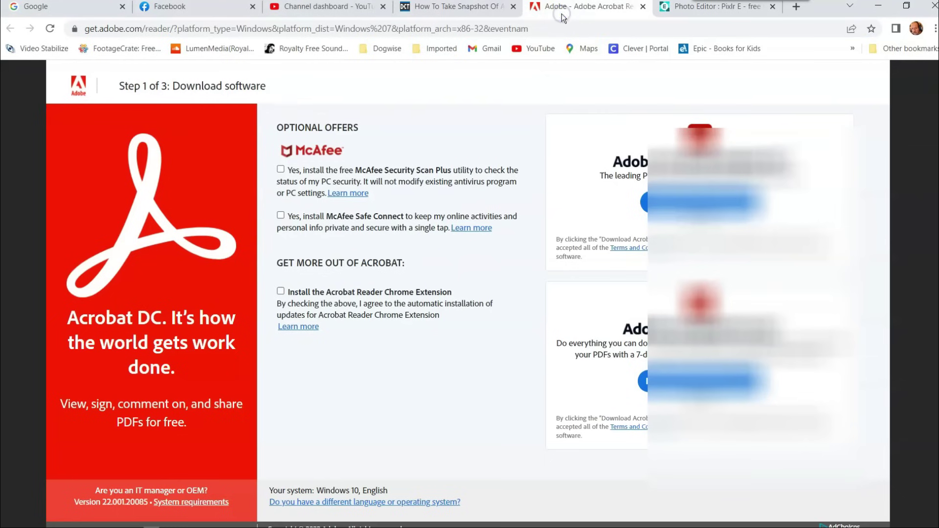
pyautogui.click(280, 169)
pyautogui.click(281, 215)
pyautogui.click(280, 293)
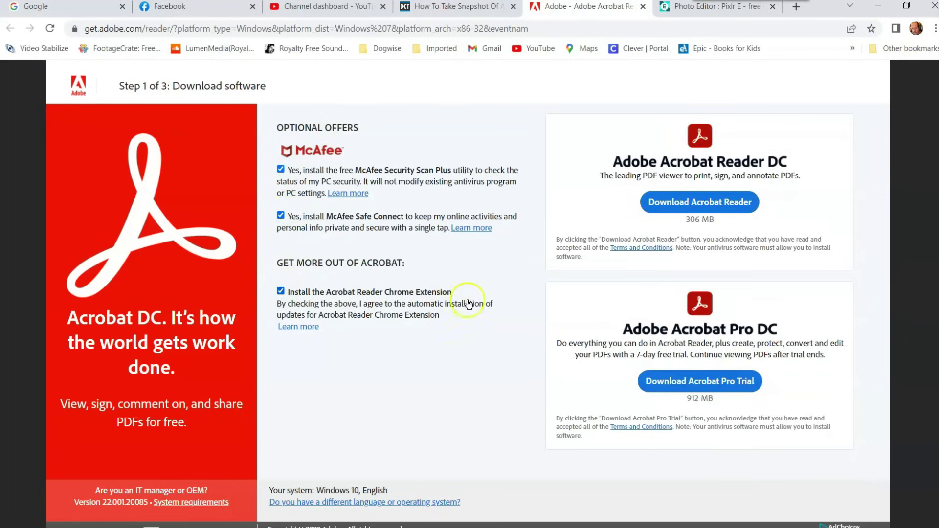
pyautogui.click(280, 169)
pyautogui.click(281, 216)
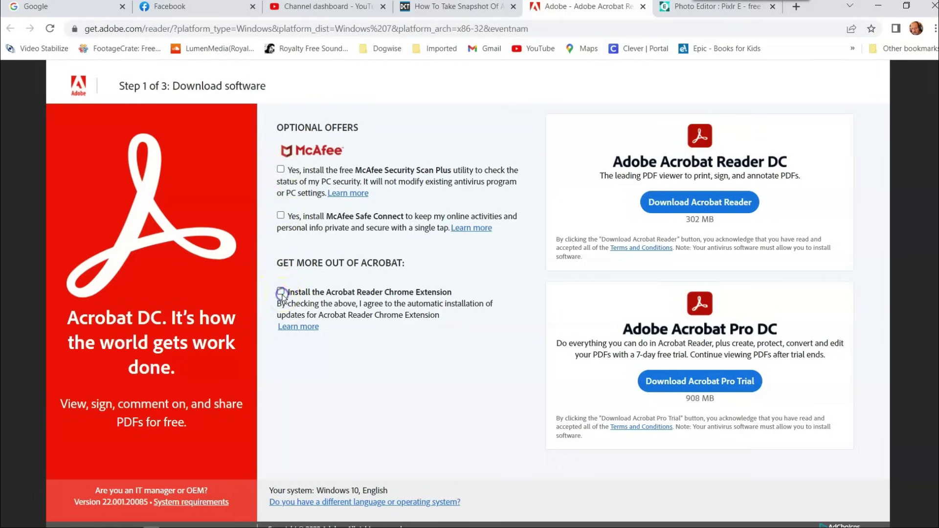
pyautogui.click(281, 292)
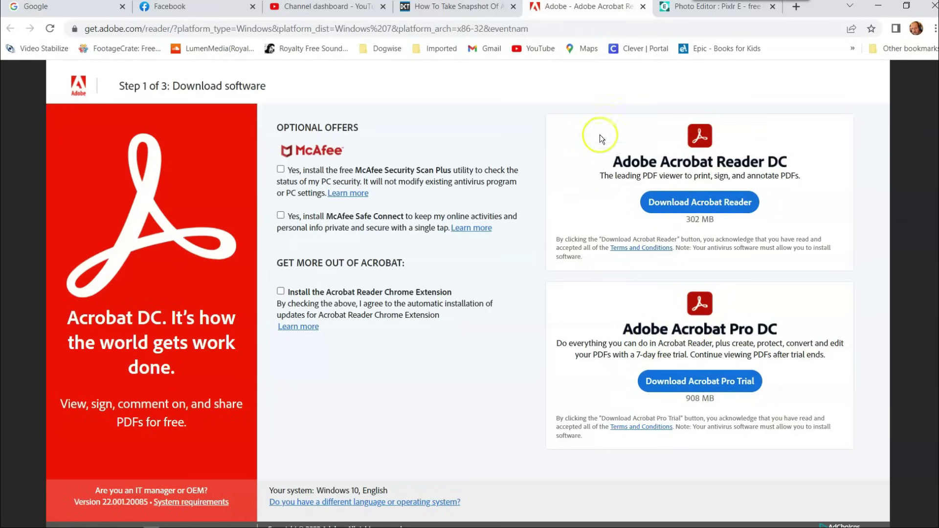
# - Start Adobe Acrobat DC from the Windows Start menu's app list
pyautogui.click(424, 9)
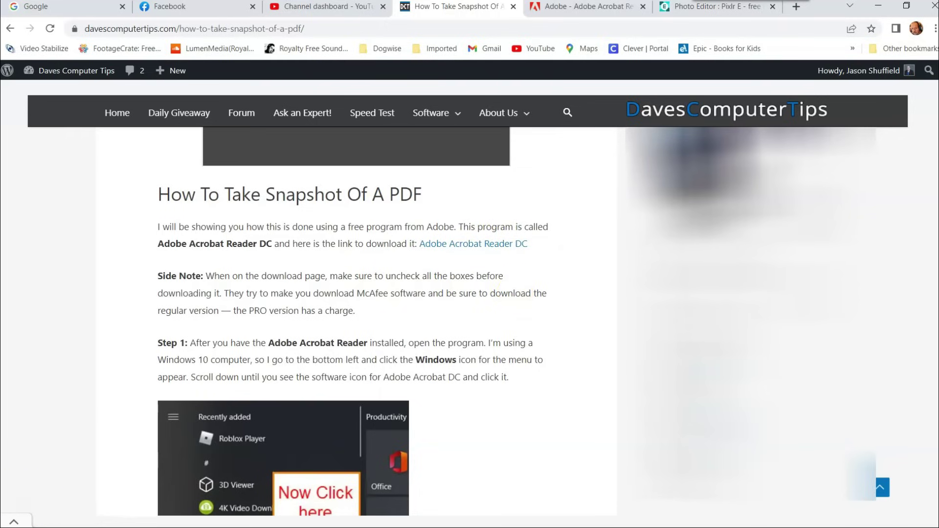
pyautogui.moveTo(12, 521)
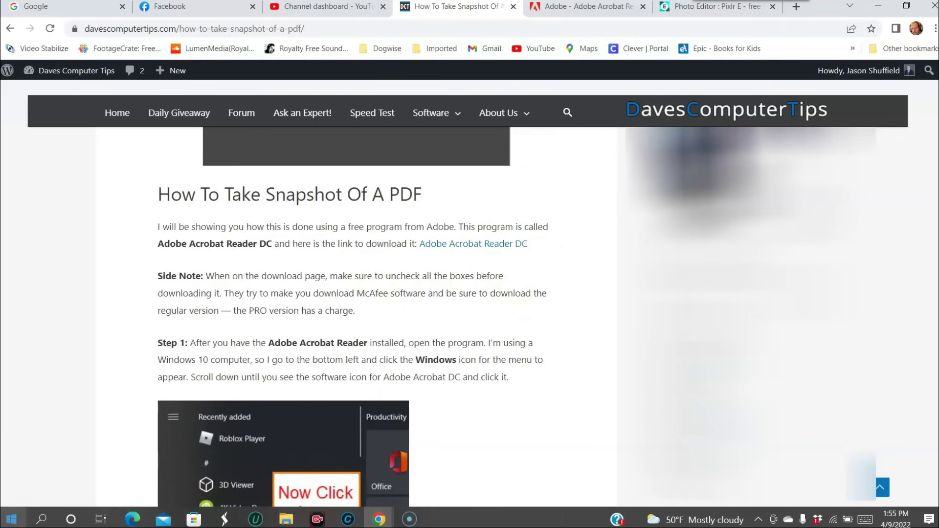
pyautogui.click(12, 523)
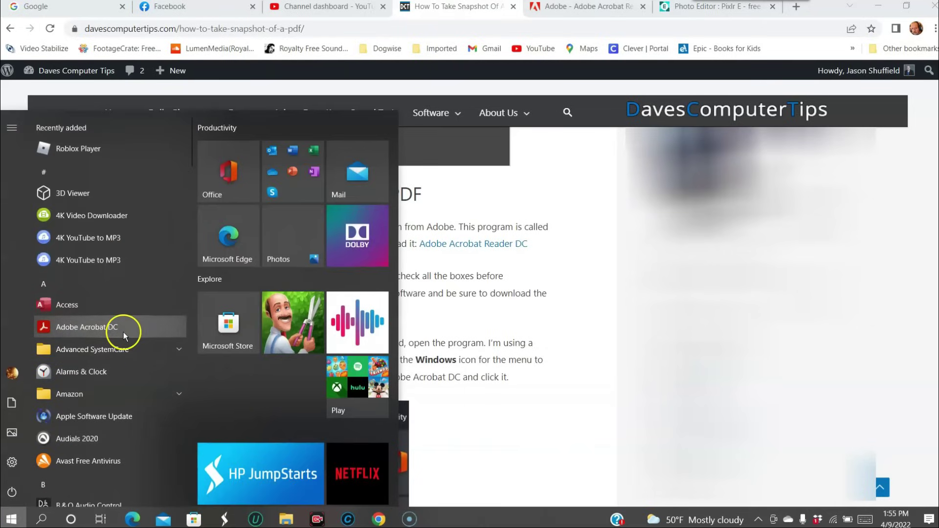
pyautogui.click(106, 328)
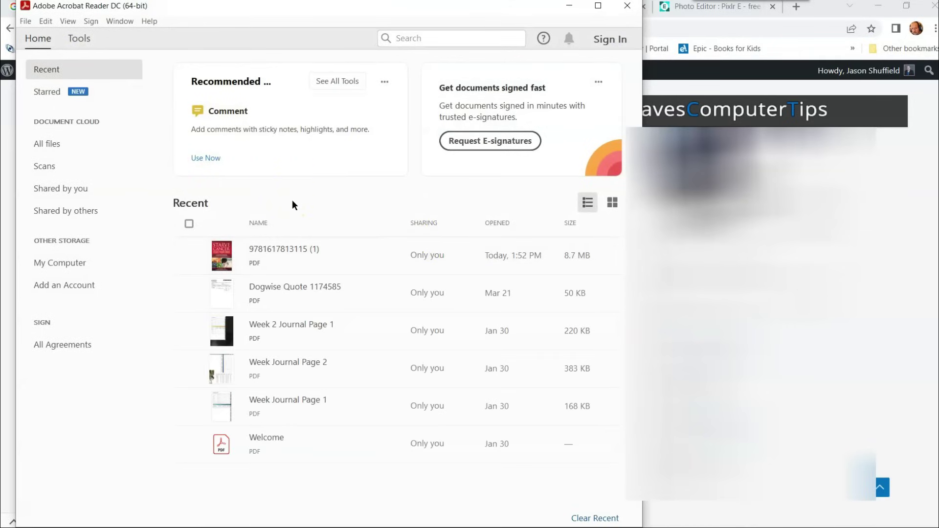
pyautogui.click(26, 22)
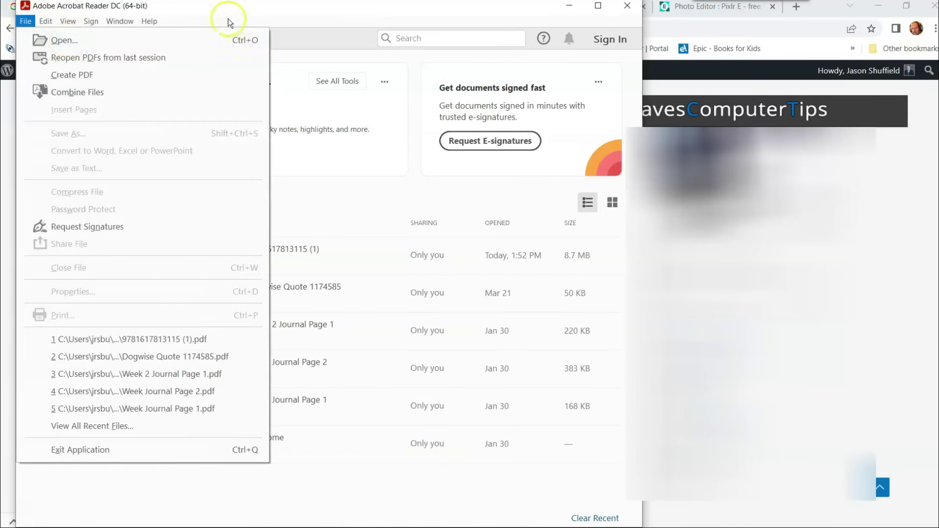
pyautogui.click(120, 21)
pyautogui.click(320, 31)
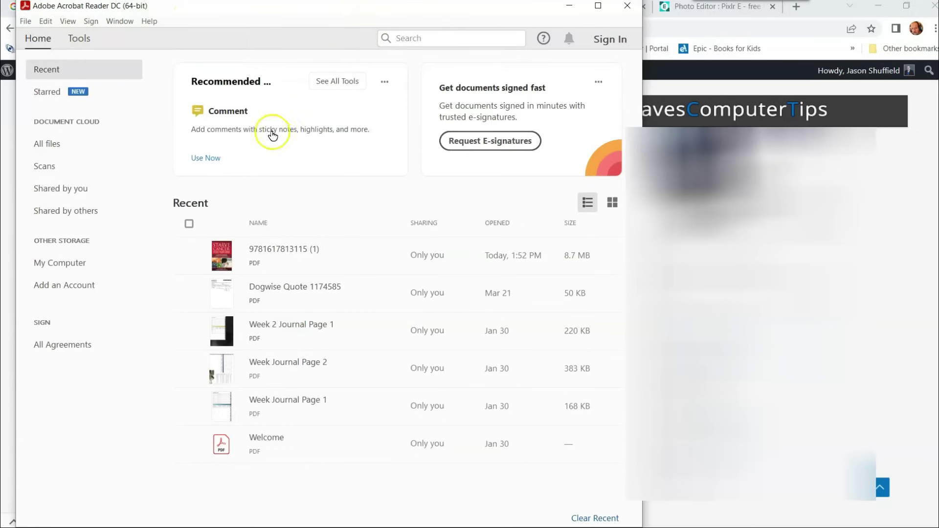
pyautogui.doubleClick(261, 263)
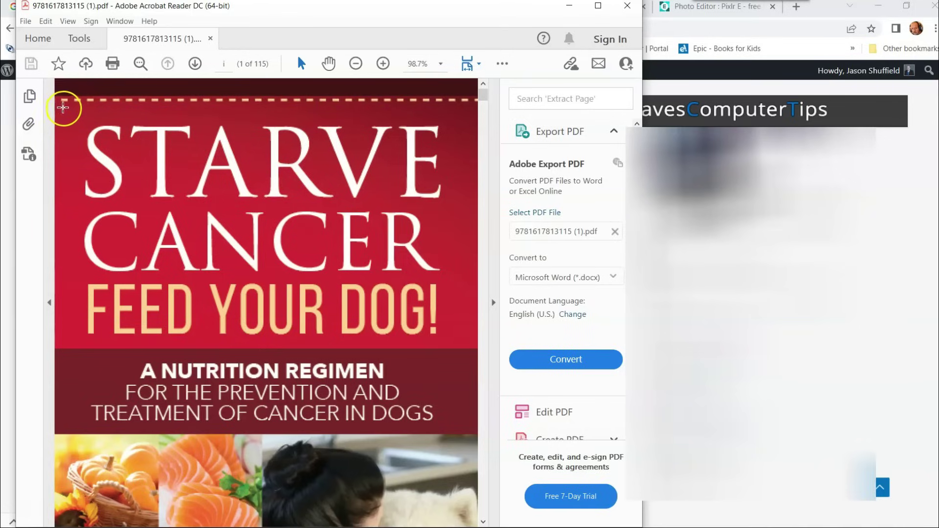
# - Use Edit > More > Take a Snapshot to copy the STARVE CANCER FEED YOUR DOG! title area
pyautogui.click(45, 22)
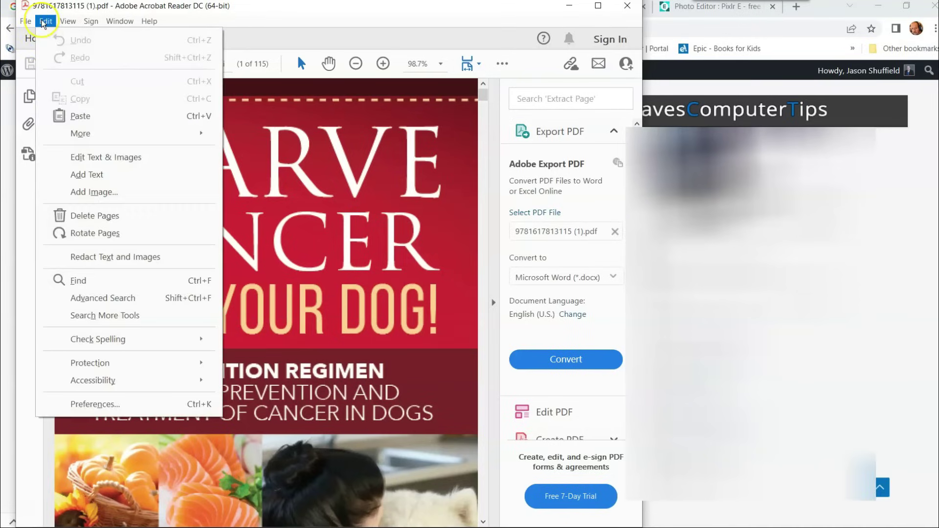
pyautogui.moveTo(83, 138)
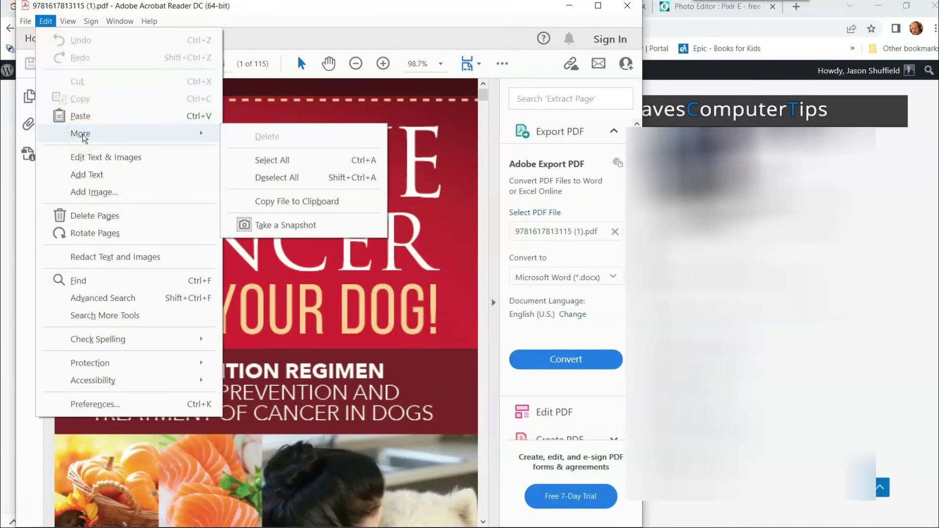
pyautogui.click(275, 233)
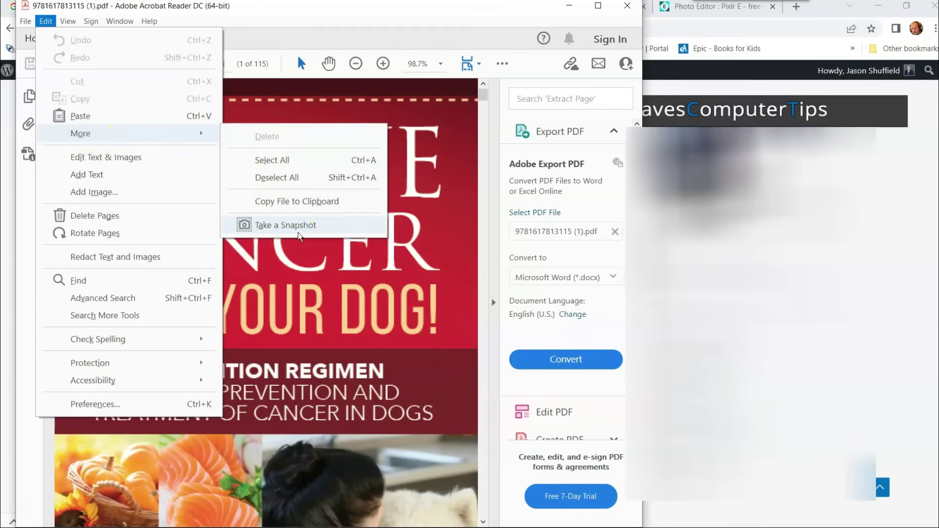
pyautogui.click(294, 228)
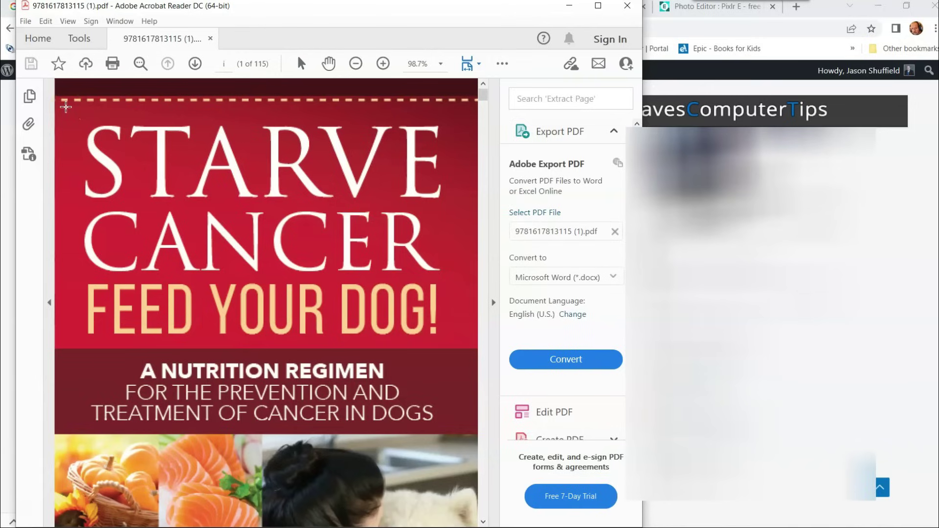
pyautogui.moveTo(64, 105); pyautogui.dragTo(462, 341)
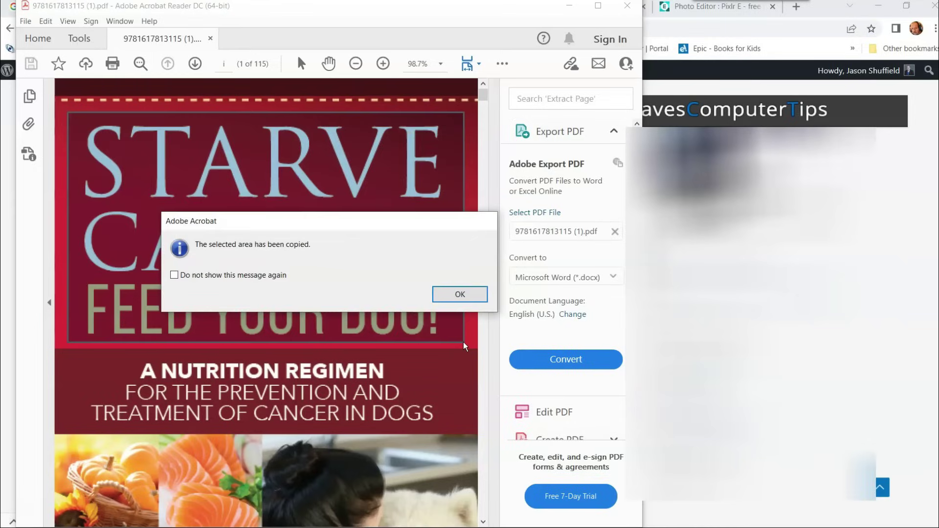
pyautogui.click(457, 294)
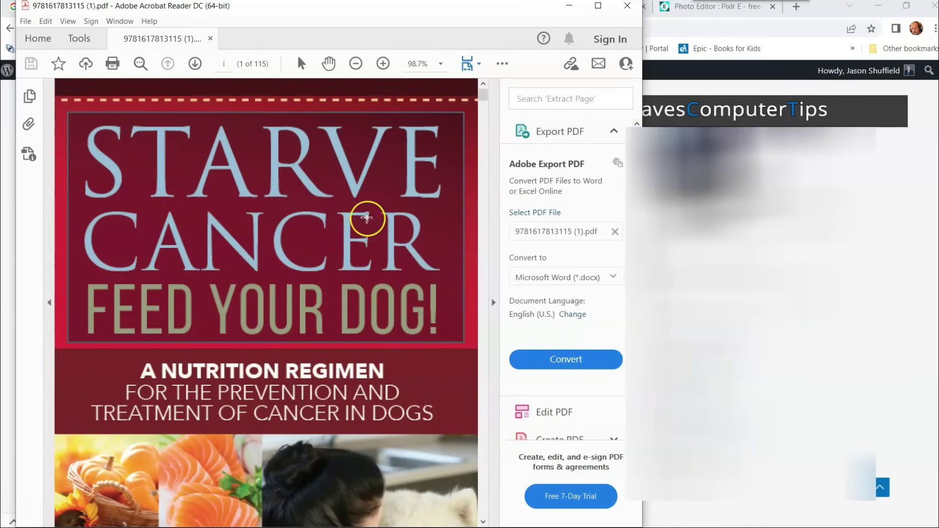
# - Paste the cover snapshot into the Pixlr E image and move its layer to the top
pyautogui.click(683, 13)
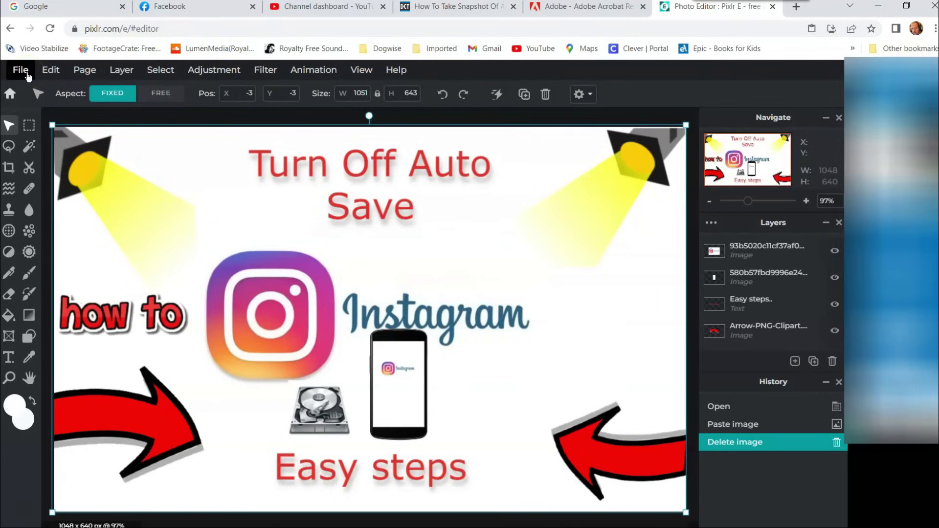
pyautogui.click(28, 75)
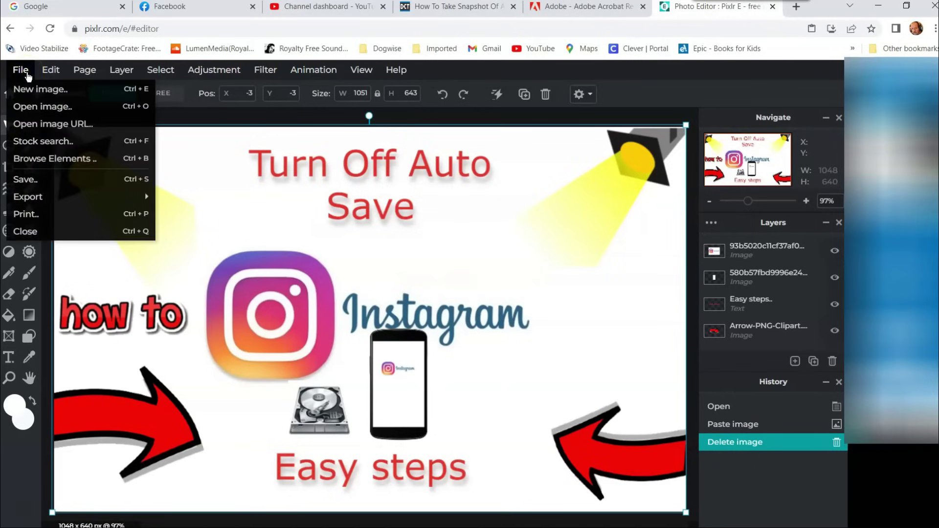
pyautogui.click(51, 72)
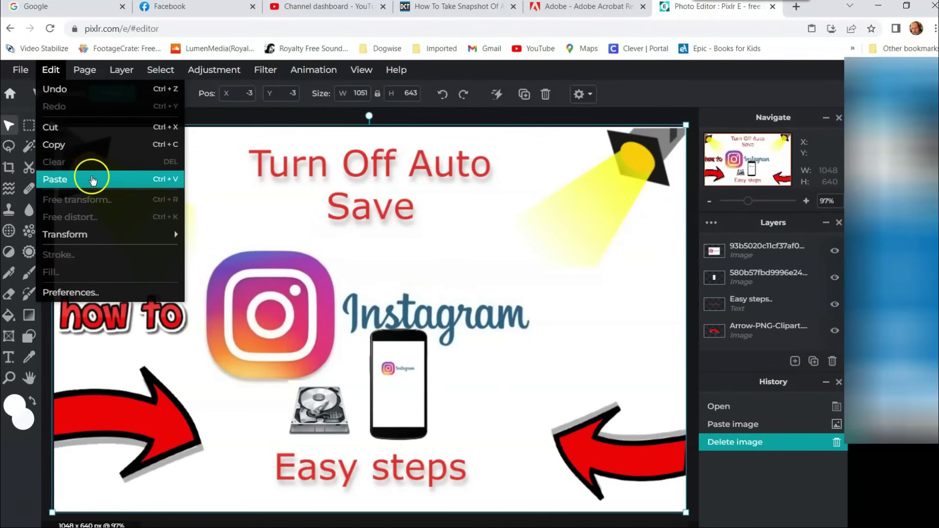
pyautogui.click(115, 184)
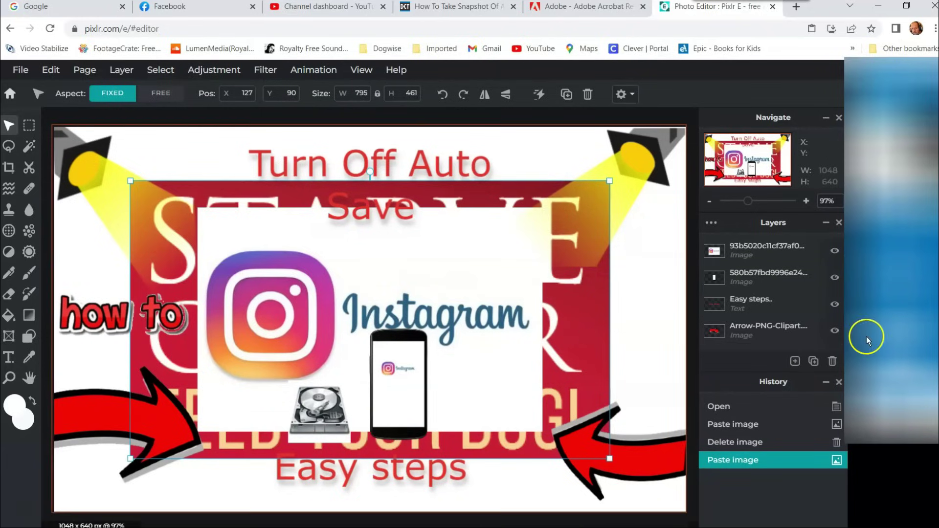
pyautogui.scroll(-2, 771, 314)
pyautogui.click(771, 314)
pyautogui.moveTo(751, 309); pyautogui.dragTo(741, 253)
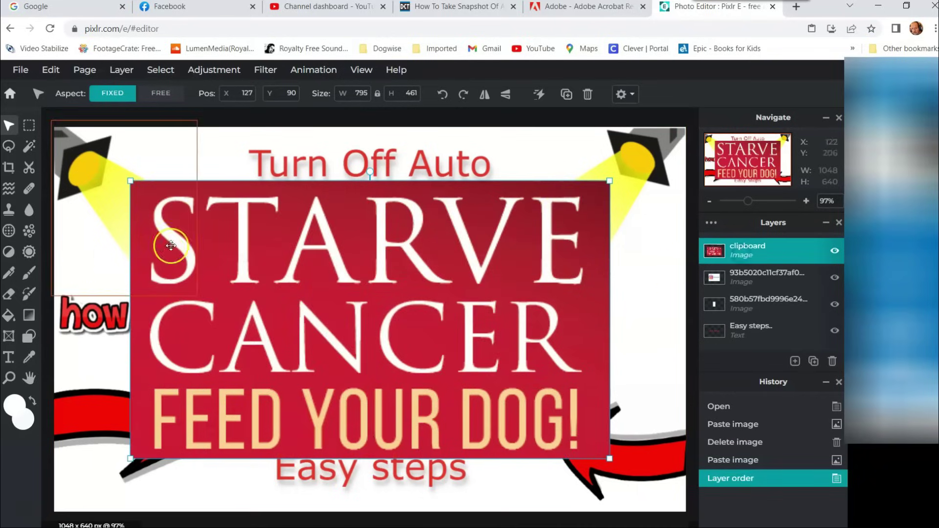
# - Shrink the pasted title to 242 × 140 and place it beside the phone
pyautogui.moveTo(130, 181); pyautogui.dragTo(348, 307)
pyautogui.moveTo(522, 391); pyautogui.dragTo(459, 287)
pyautogui.moveTo(313, 221); pyautogui.dragTo(560, 337)
pyautogui.moveTo(625, 357); pyautogui.dragTo(525, 363)
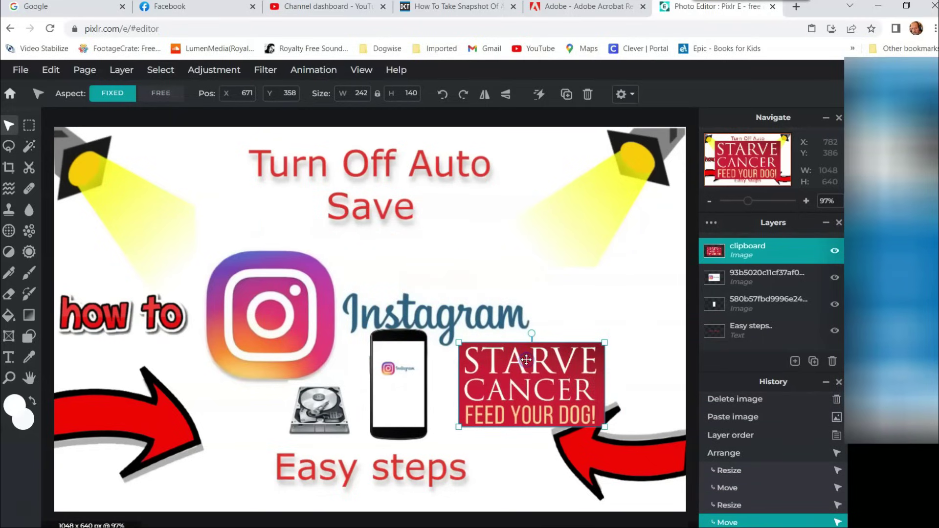
# - Switch back to the How To Take Snapshot Of A PDF article tab
pyautogui.click(431, 7)
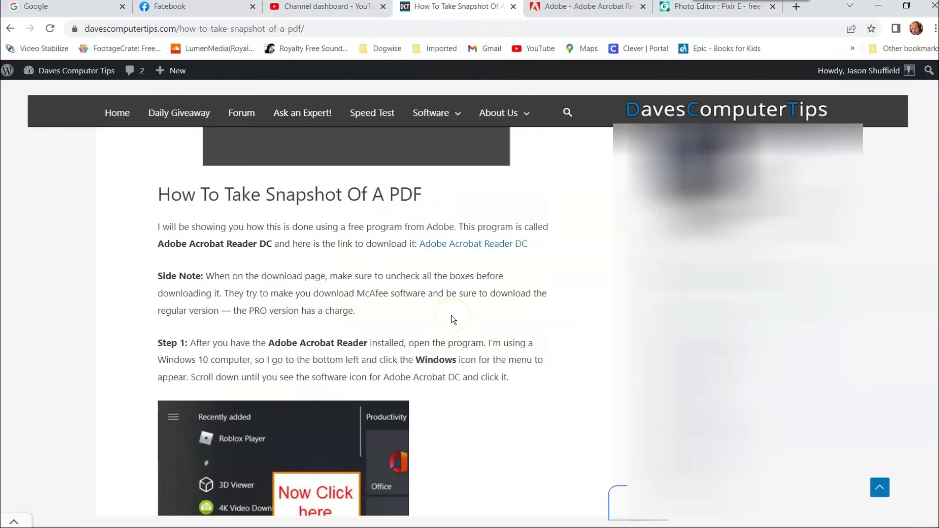